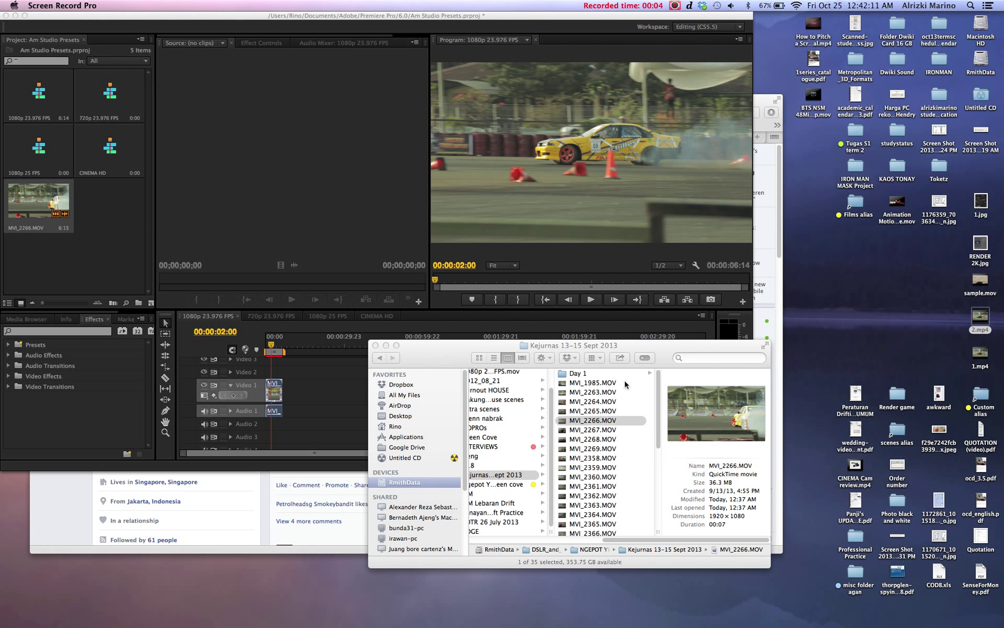
# - Inspect the MVI_2266.MOV source clip's 1920 × 1080 dimensions and 36.3 MB size, and preview it
pyautogui.click(623, 424)
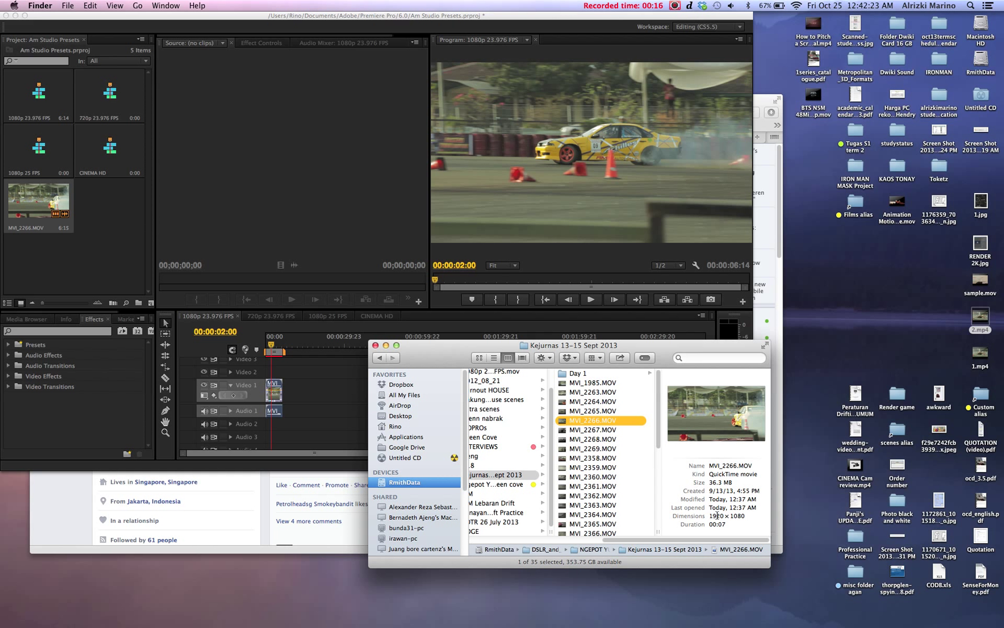
pyautogui.moveTo(711, 516)
pyautogui.mouseDown()
pyautogui.moveTo(745, 516)
pyautogui.moveTo(711, 484)
pyautogui.mouseUp()
pyautogui.click(717, 485)
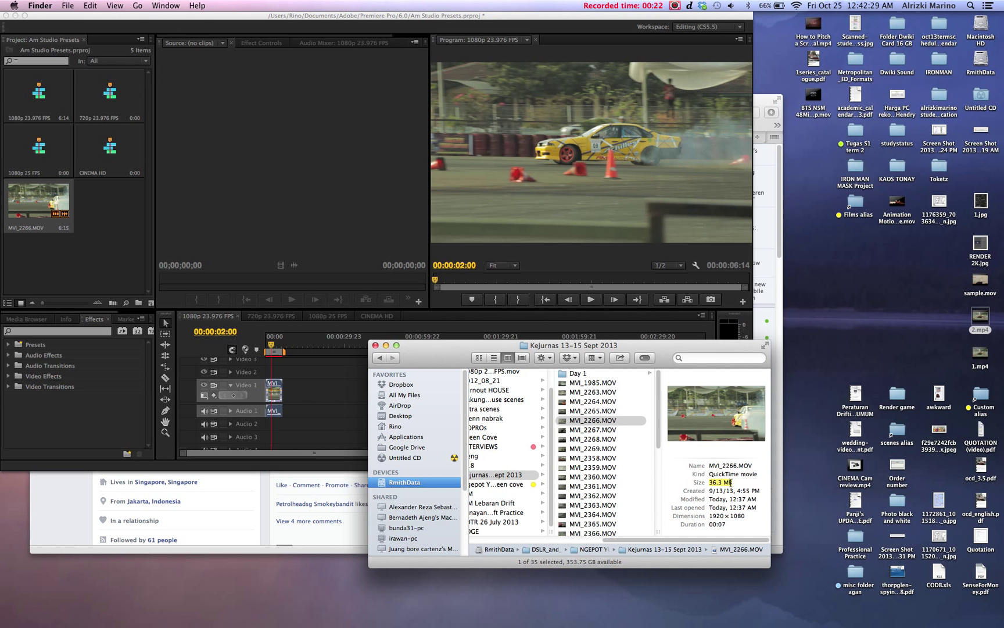
pyautogui.click(626, 423)
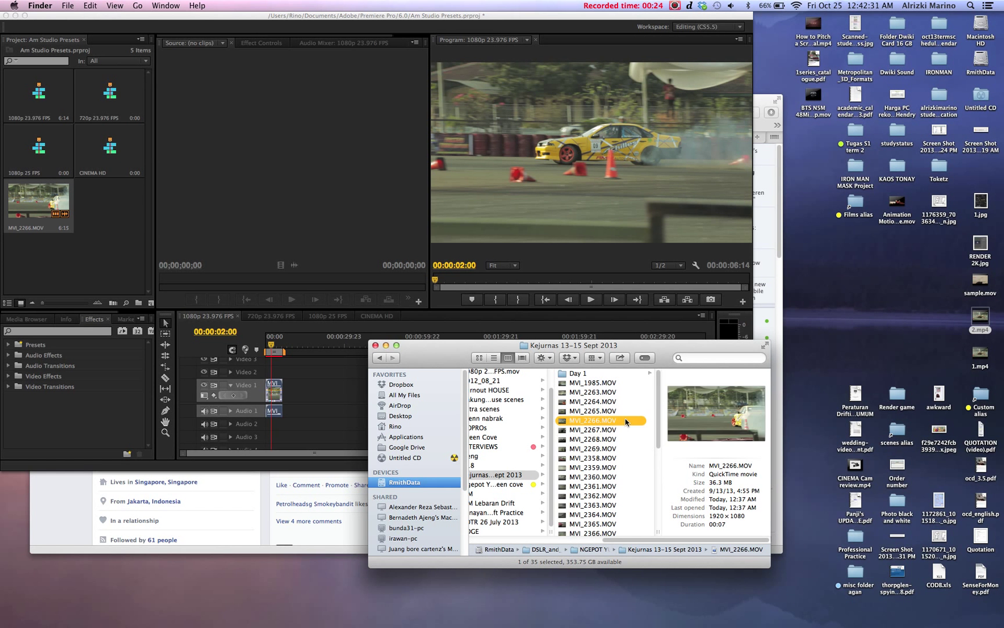
pyautogui.press('space')
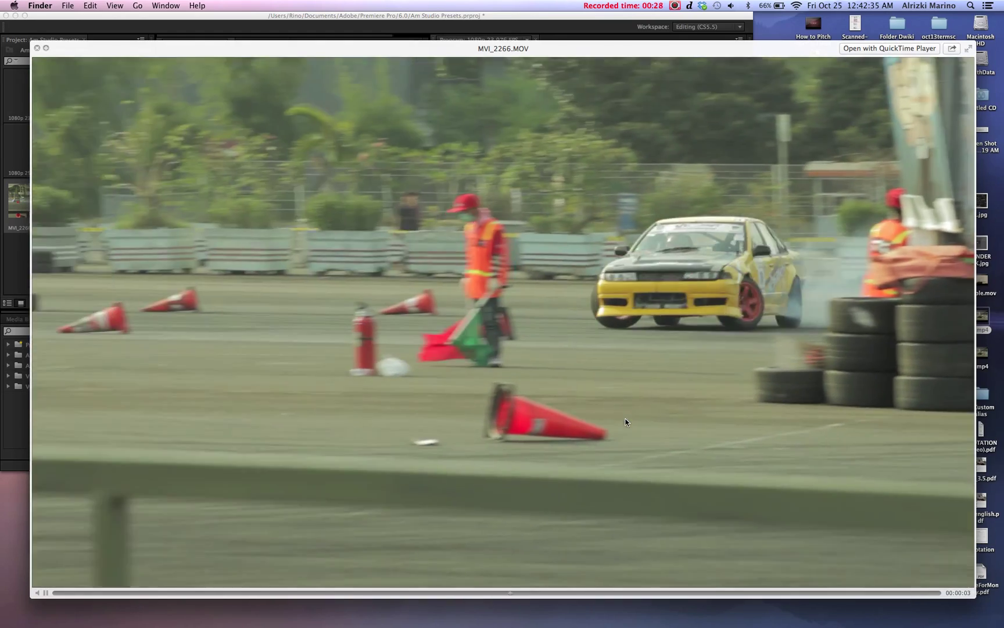
pyautogui.press('space')
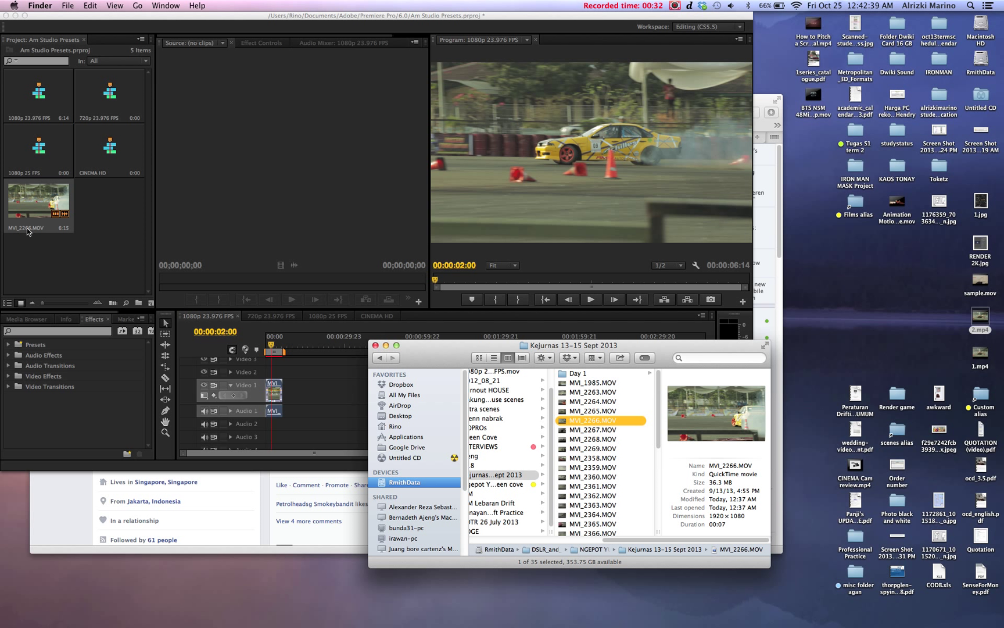
# - Compare the 1.mp4 and 2.mp4 desktop exports, then open Export Settings for the drift clip
pyautogui.click(274, 384)
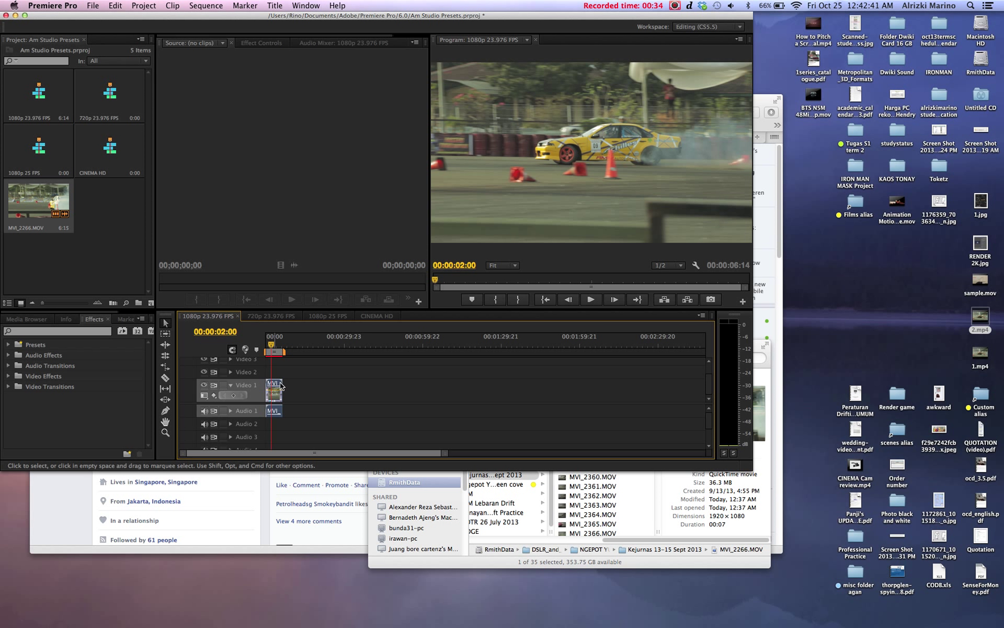
pyautogui.click(982, 322)
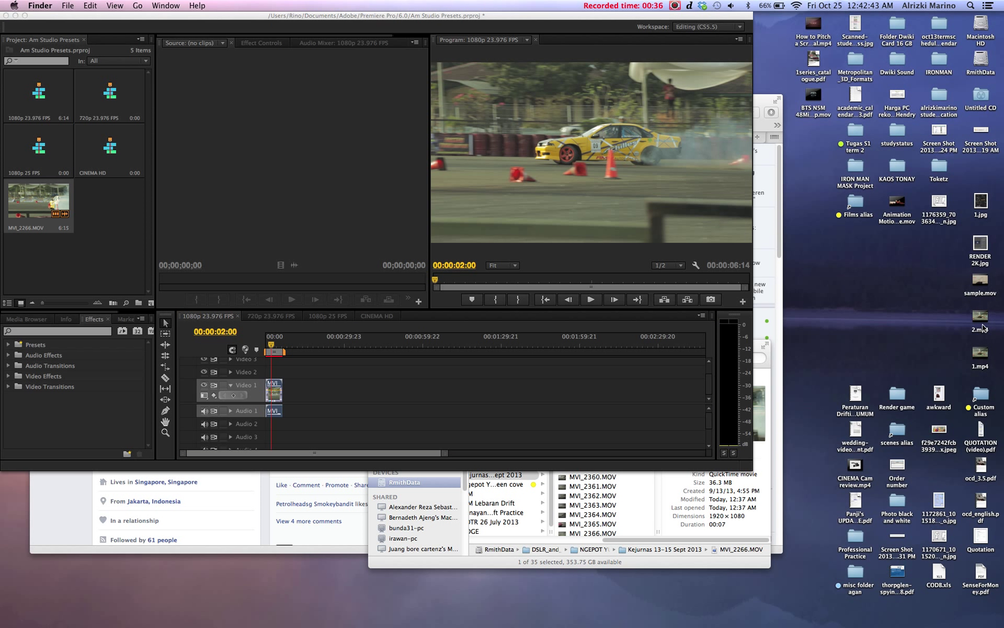
pyautogui.click(980, 357)
pyautogui.click(986, 328)
pyautogui.click(985, 362)
pyautogui.click(986, 326)
pyautogui.click(986, 361)
pyautogui.click(985, 329)
pyautogui.click(982, 360)
pyautogui.click(277, 387)
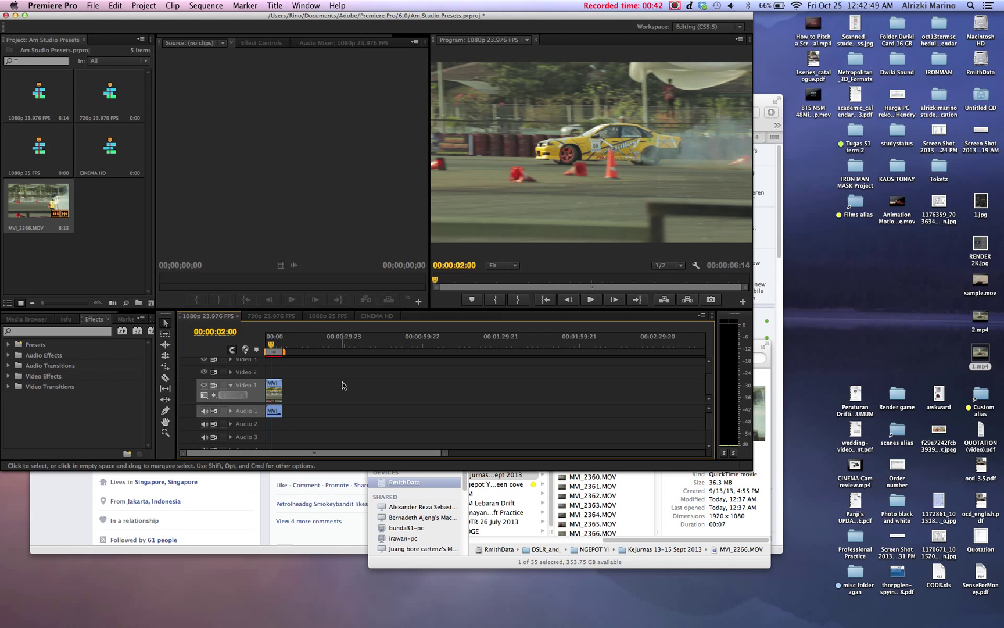
pyautogui.press('super+m')
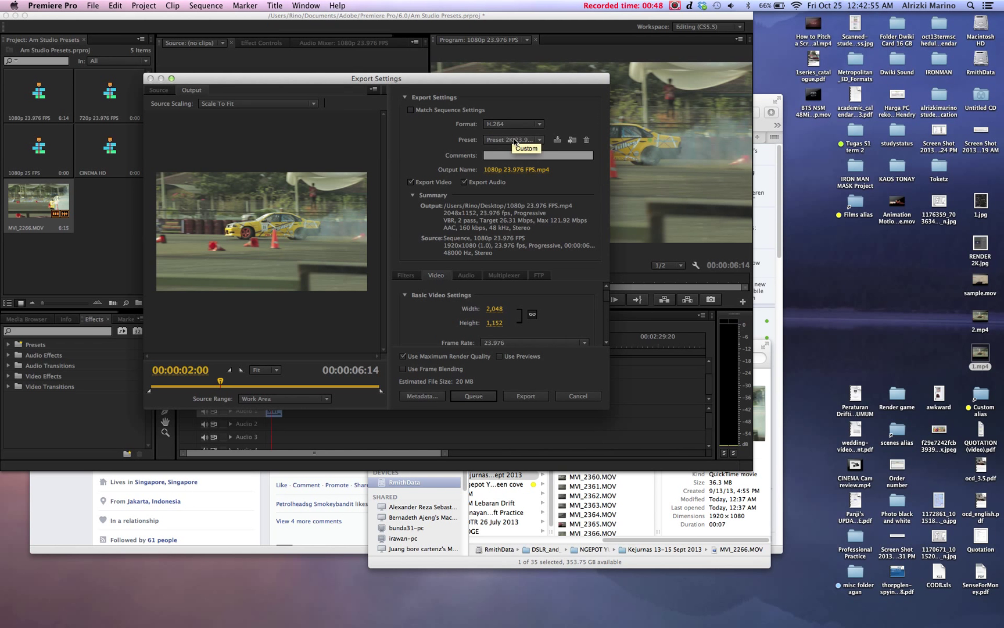
# - Load the higher-bitrate 2K preset and keep H.264 level at 5.1
pyautogui.click(511, 140)
pyautogui.click(511, 141)
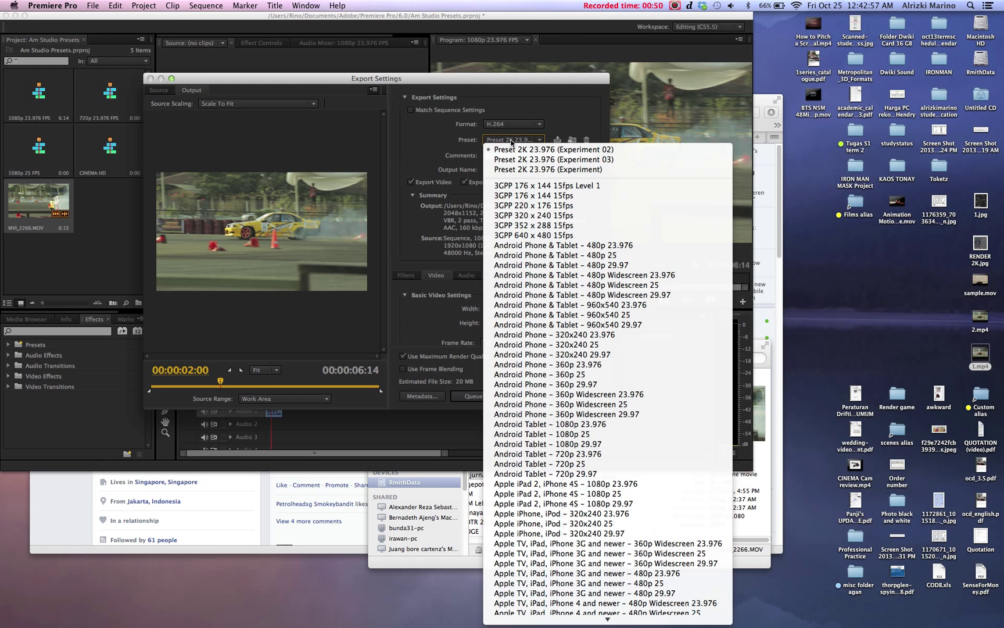
pyautogui.click(530, 168)
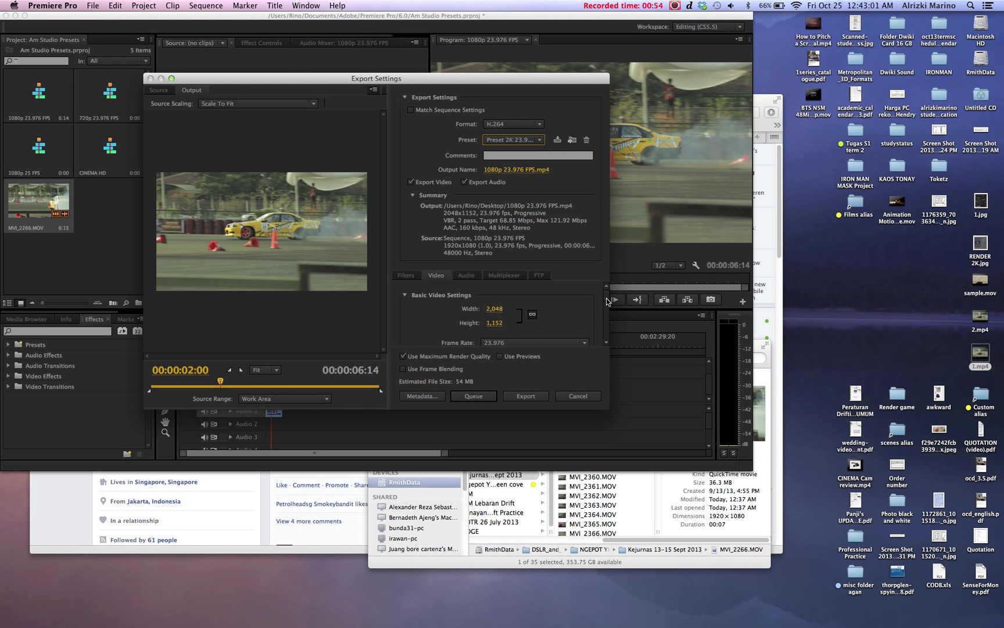
pyautogui.moveTo(607, 290); pyautogui.dragTo(606, 297)
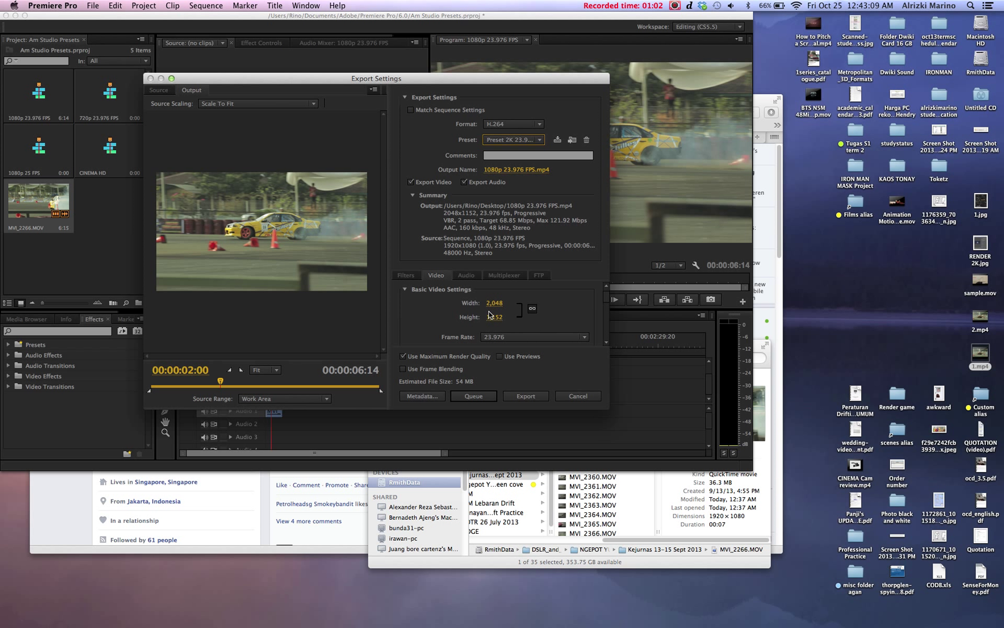
pyautogui.moveTo(606, 302); pyautogui.dragTo(608, 328)
pyautogui.click(579, 298)
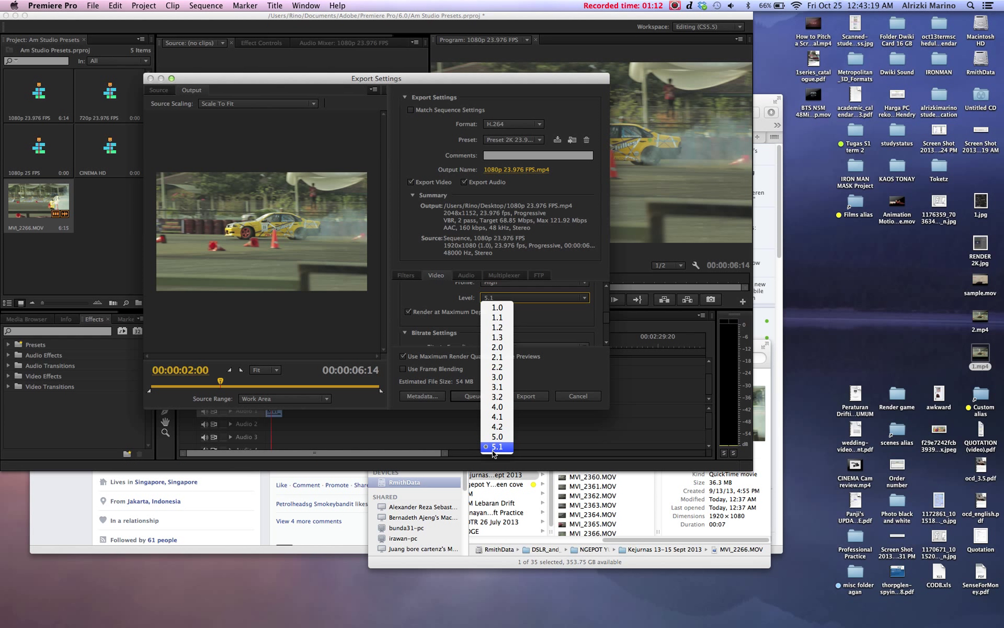
pyautogui.click(497, 447)
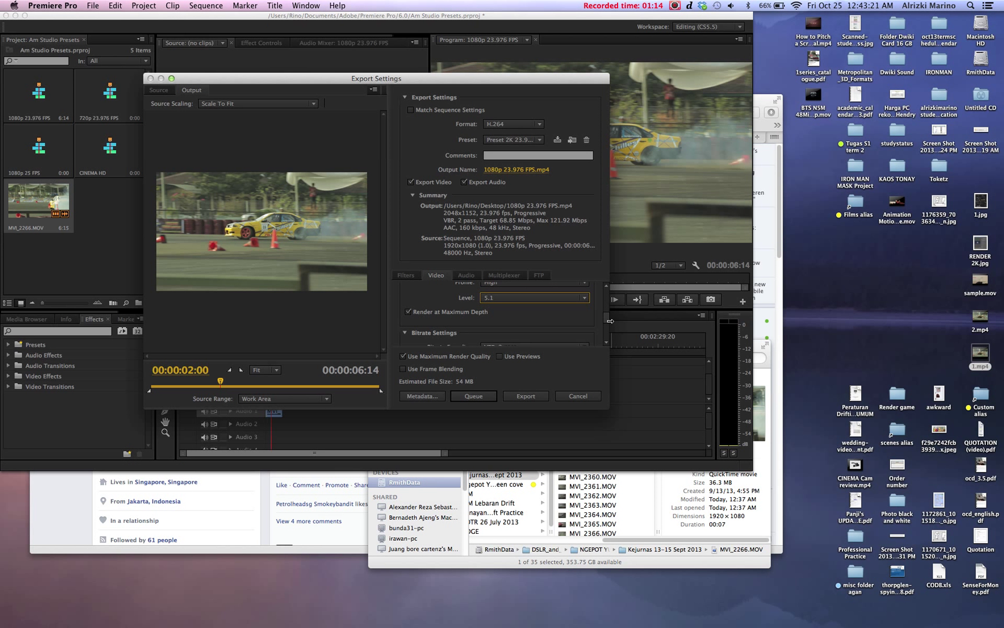
pyautogui.moveTo(607, 320); pyautogui.dragTo(606, 331)
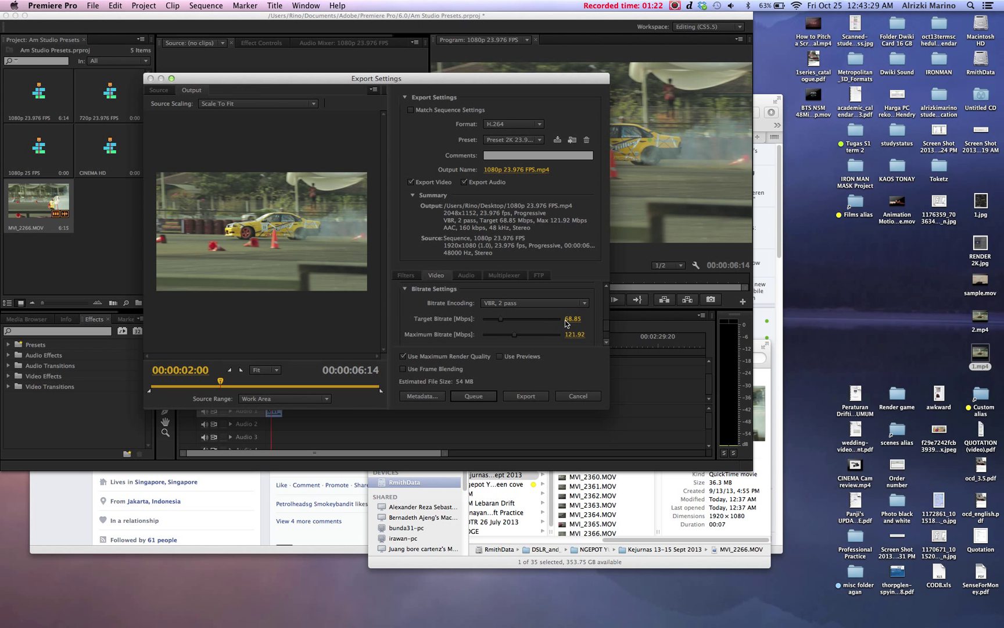
# - Switch back to the lower-bitrate 2K preset at 26.31 Mbps, about 20 MB
pyautogui.click(509, 139)
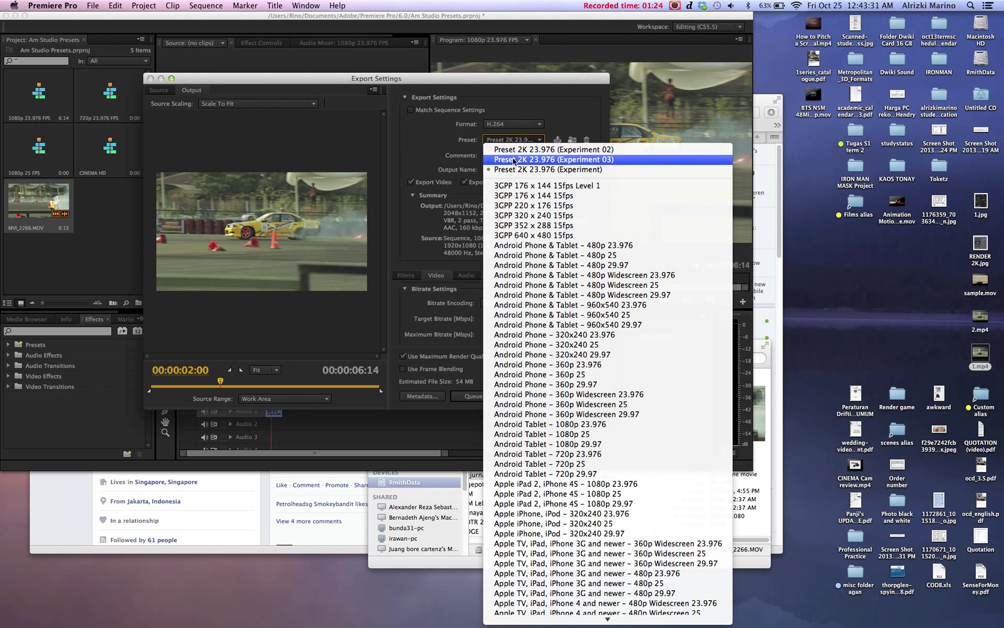
pyautogui.click(550, 148)
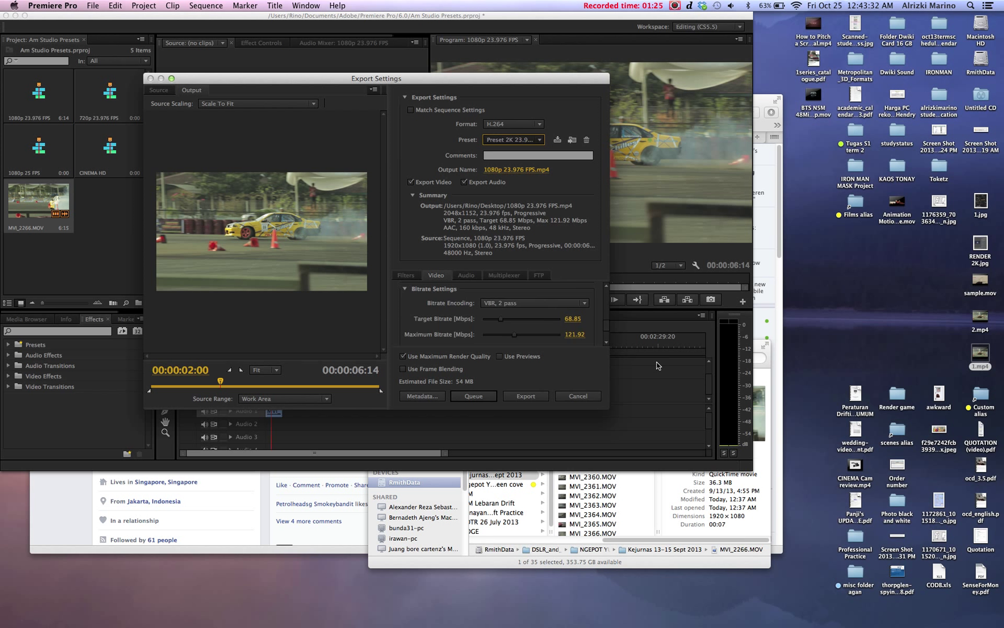
pyautogui.click(987, 319)
pyautogui.click(611, 301)
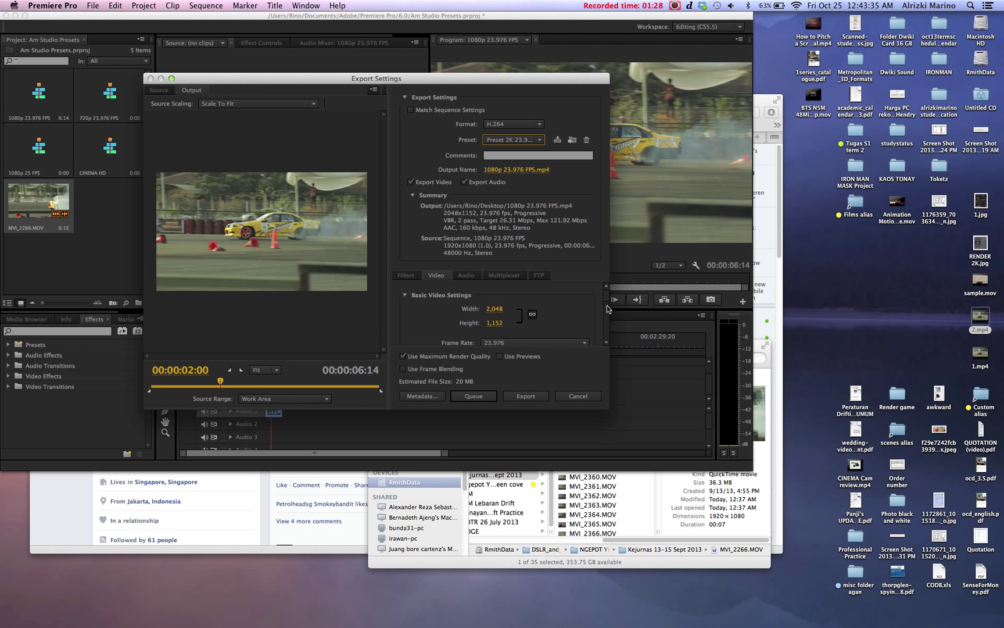
pyautogui.moveTo(609, 302); pyautogui.dragTo(604, 330)
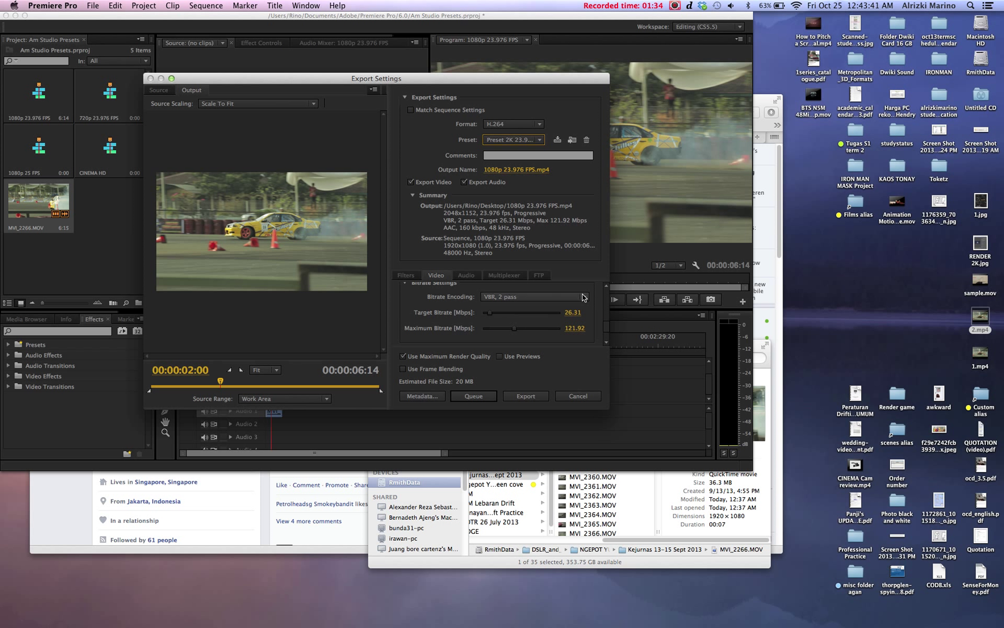
# - Play 1.mp4 in QuickTime, skip two seconds in, close it, and refocus Finder
pyautogui.doubleClick(980, 353)
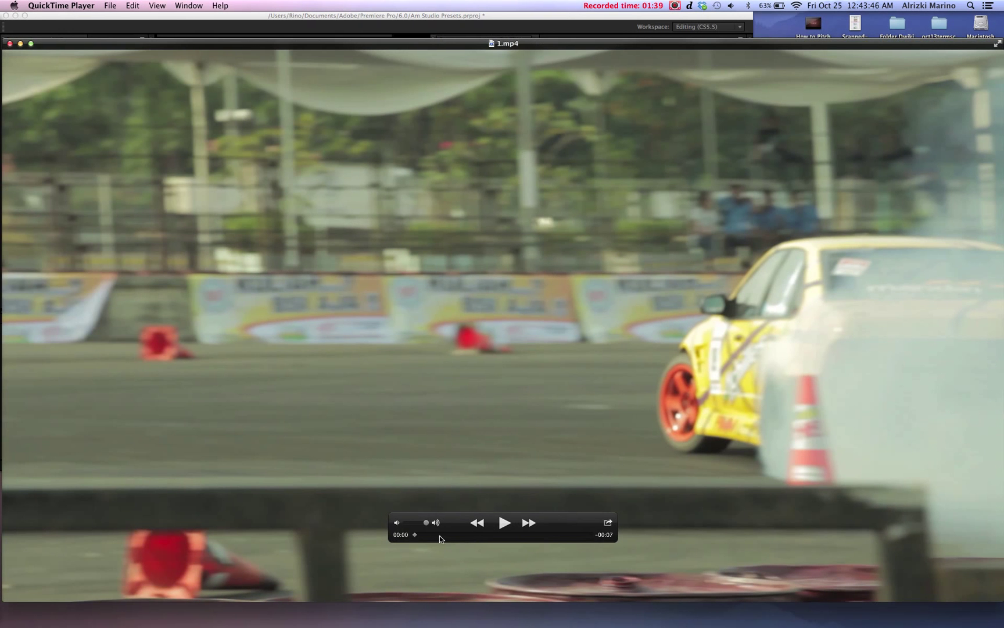
pyautogui.moveTo(415, 534); pyautogui.dragTo(456, 535)
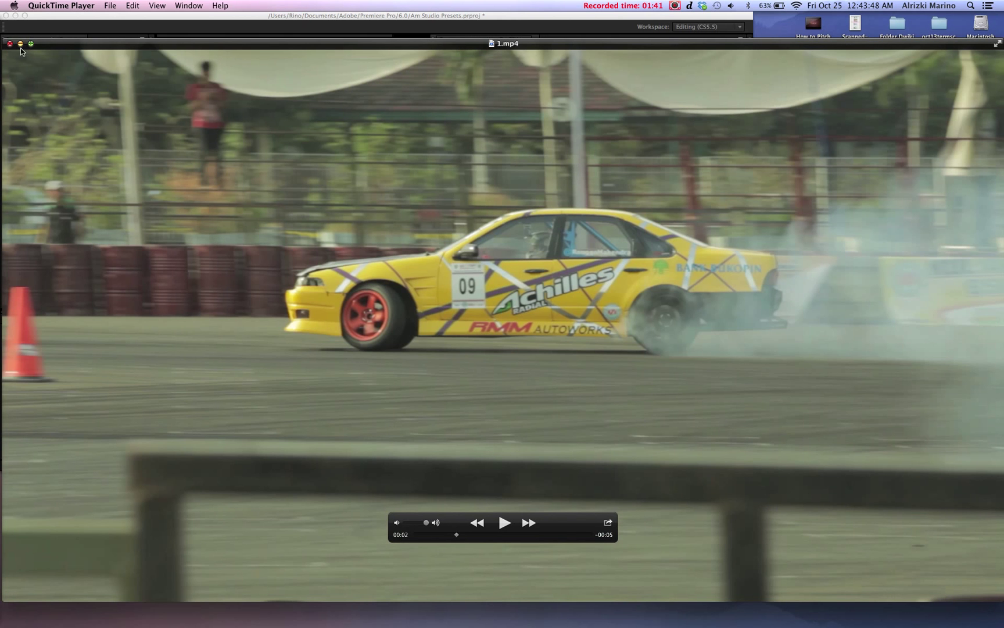
pyautogui.click(10, 44)
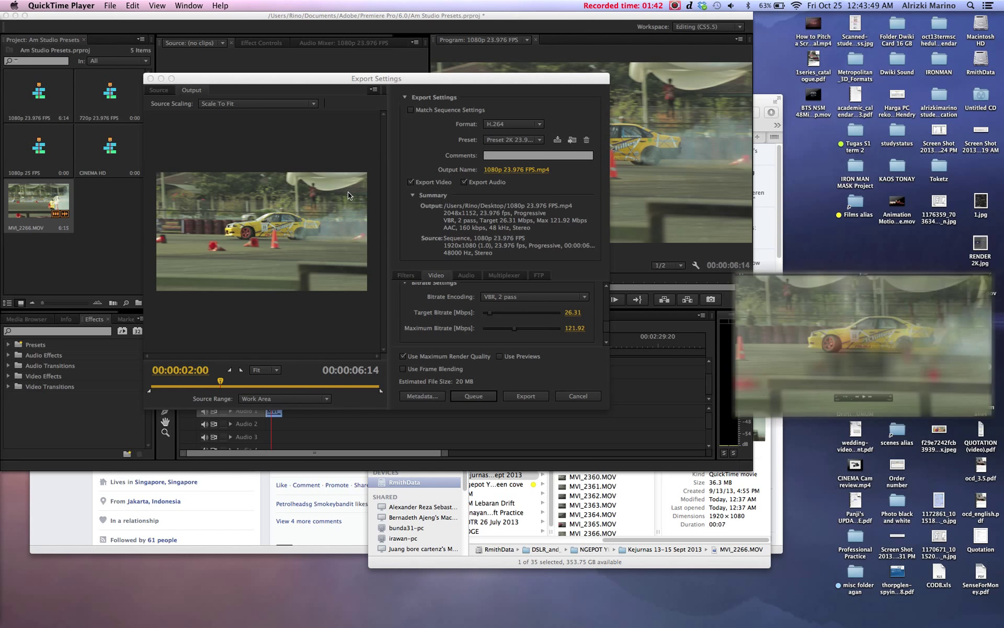
pyautogui.click(430, 563)
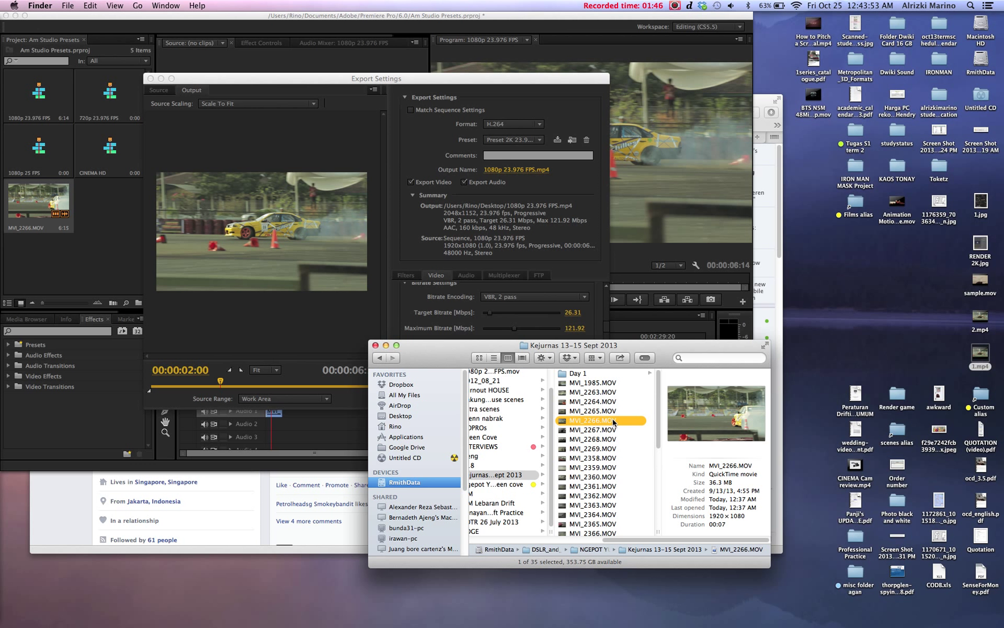
# - Open Get Info windows for MVI_2266.MOV, 1.mp4 and 2.mp4
pyautogui.press('super+i')
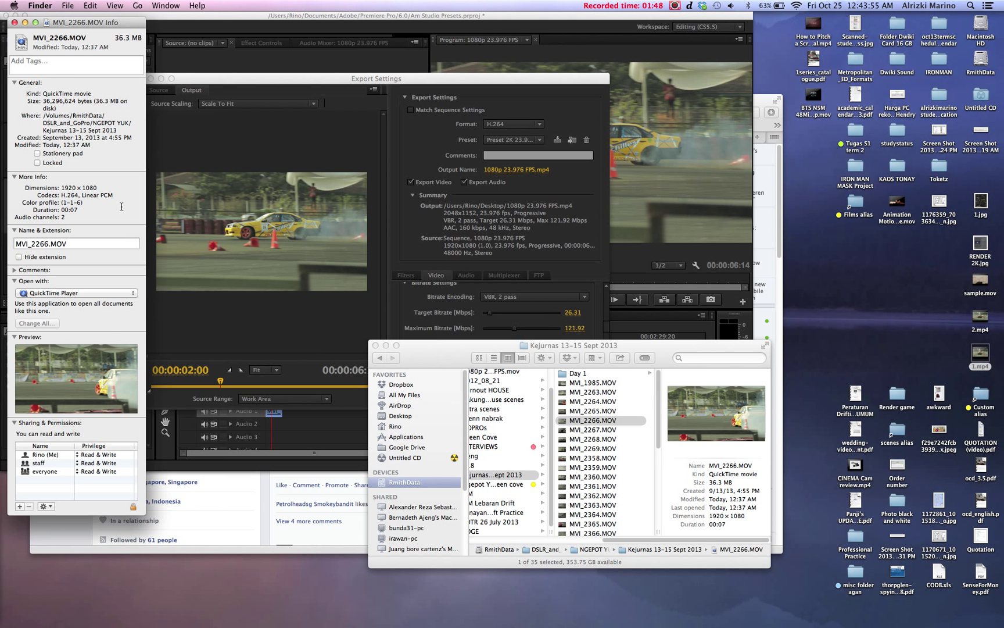
pyautogui.click(981, 353)
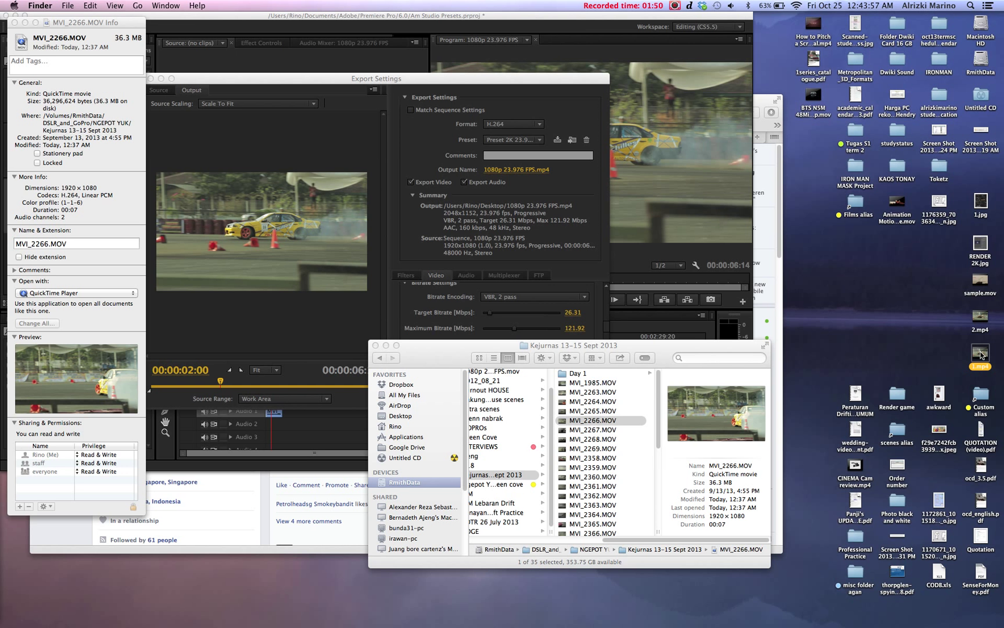
pyautogui.keyDown('super'); pyautogui.click(980, 330); pyautogui.keyUp('super')
pyautogui.press('super+i')
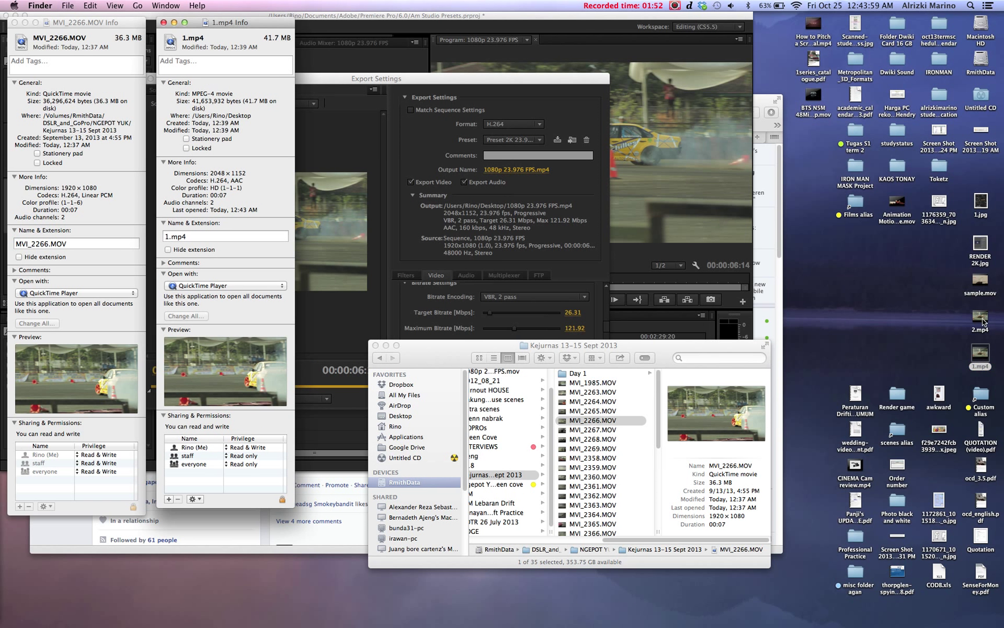
pyautogui.press('super+i')
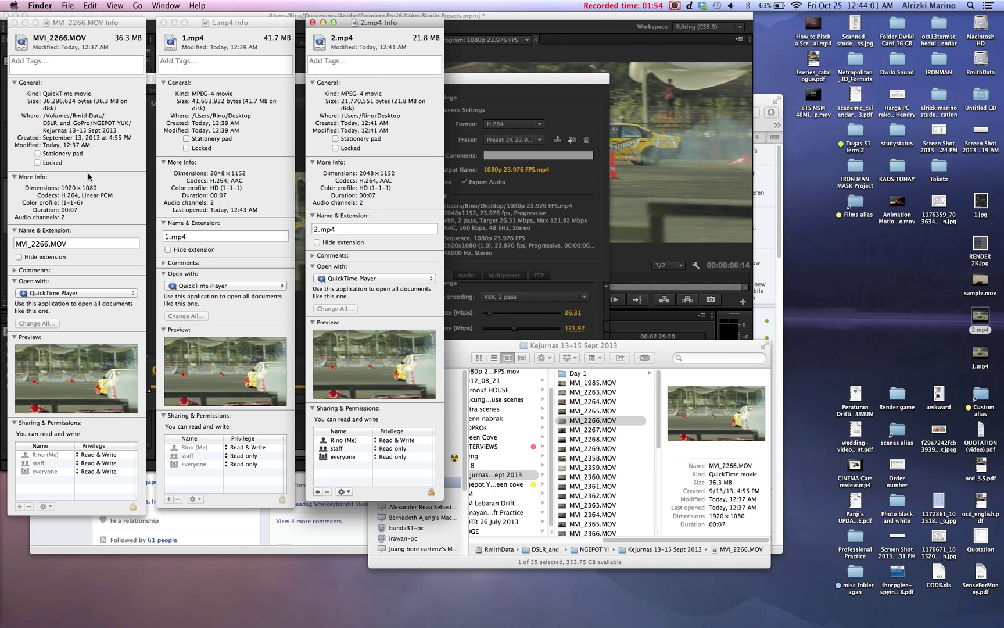
# - Compare 36.3 MB, 41.7 MB and 21.8 MB sizes and 2.mp4's 2048 width, then close the export details
pyautogui.click(71, 28)
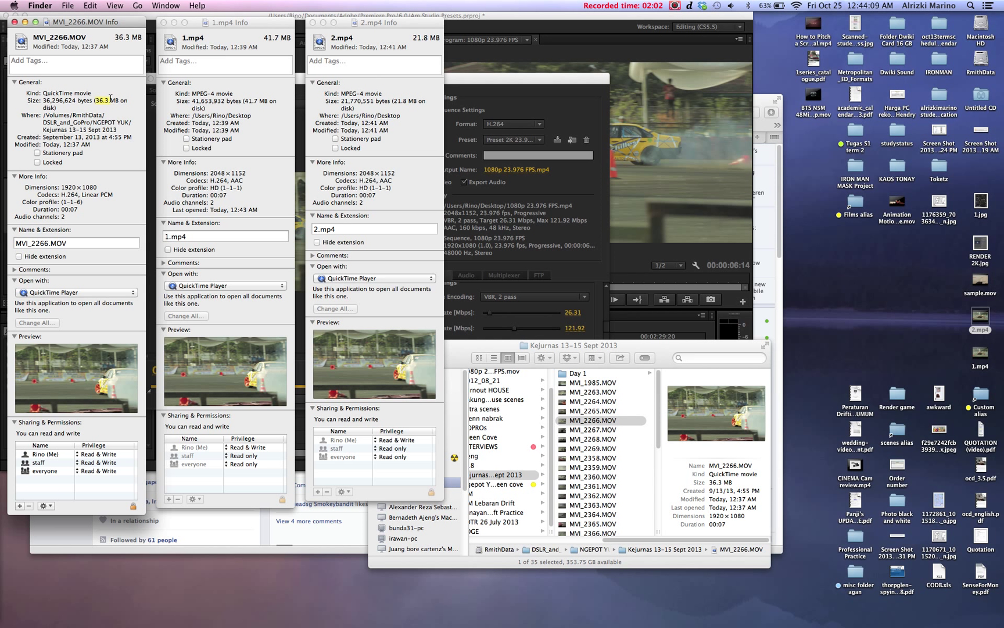
pyautogui.click(218, 33)
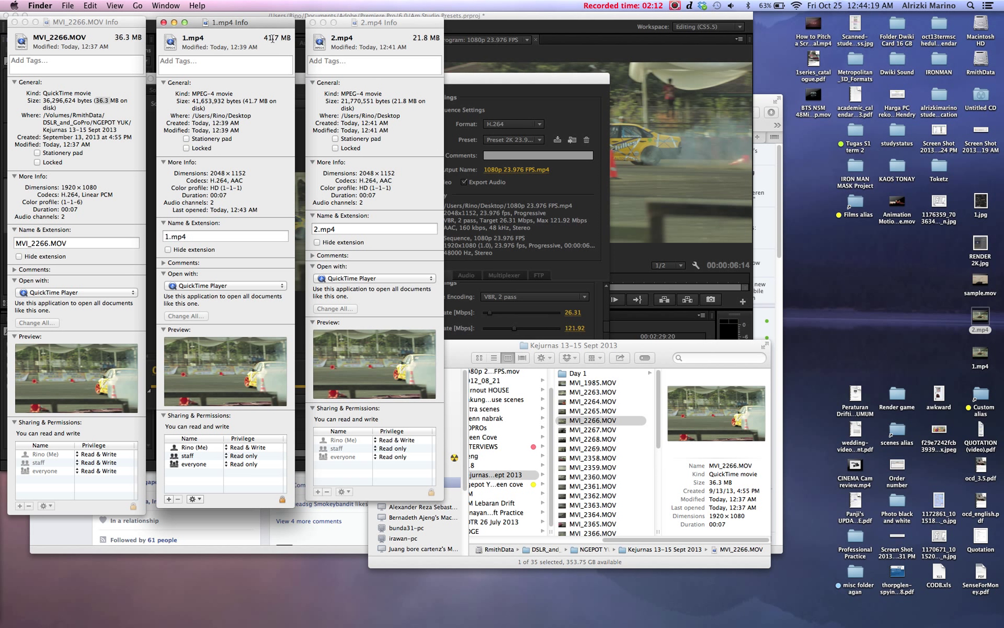
pyautogui.click(380, 173)
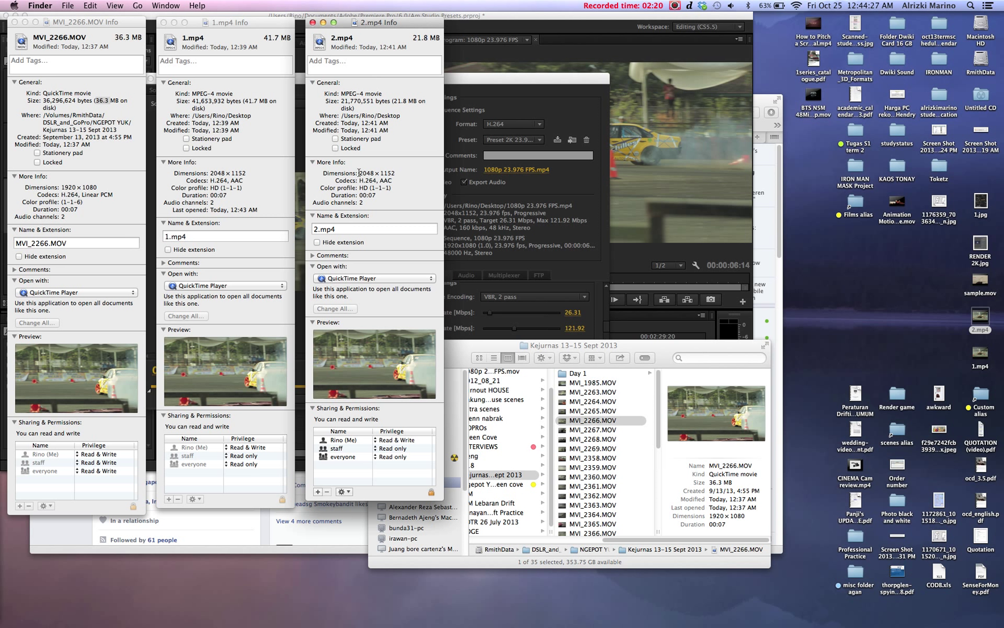
pyautogui.moveTo(361, 173); pyautogui.dragTo(366, 175)
pyautogui.click(313, 22)
# - Close the remaining Info windows and return to Premiere's export settings
pyautogui.click(163, 22)
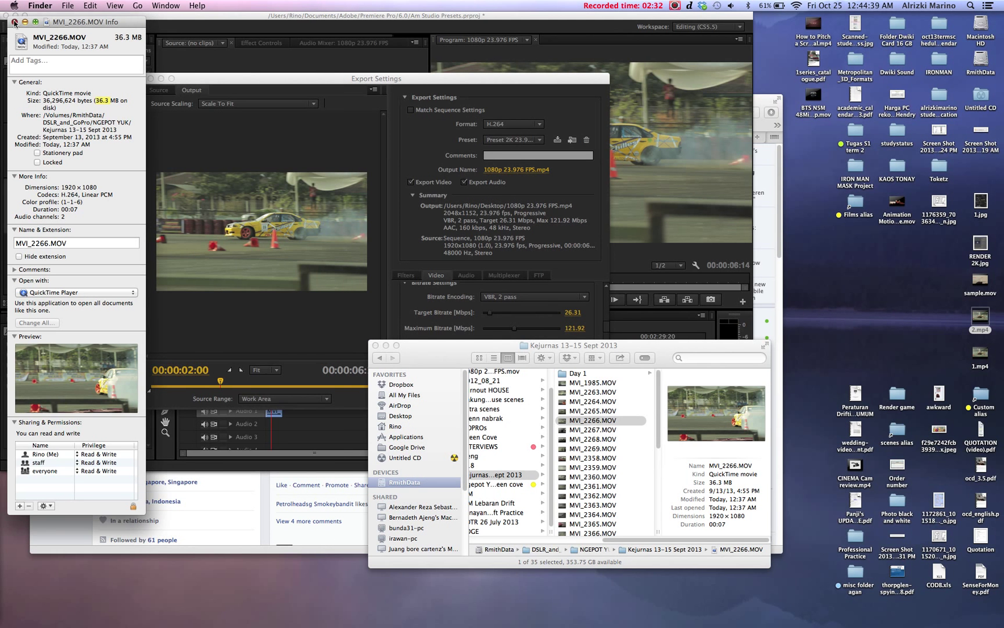
pyautogui.click(14, 23)
pyautogui.click(339, 81)
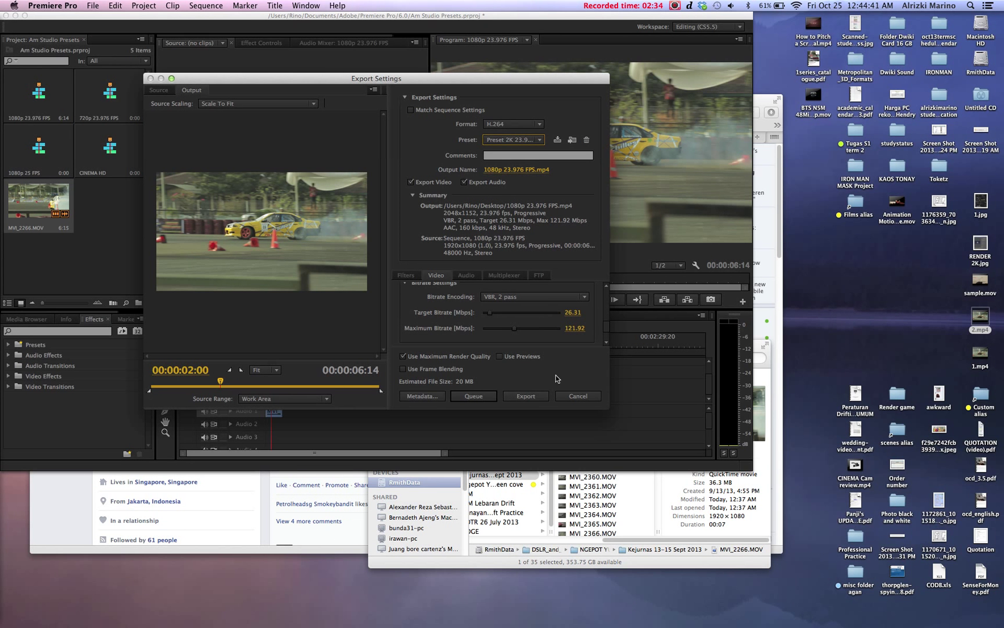
# - Keep the current 2K preset and H.264 level 5.1
pyautogui.click(512, 140)
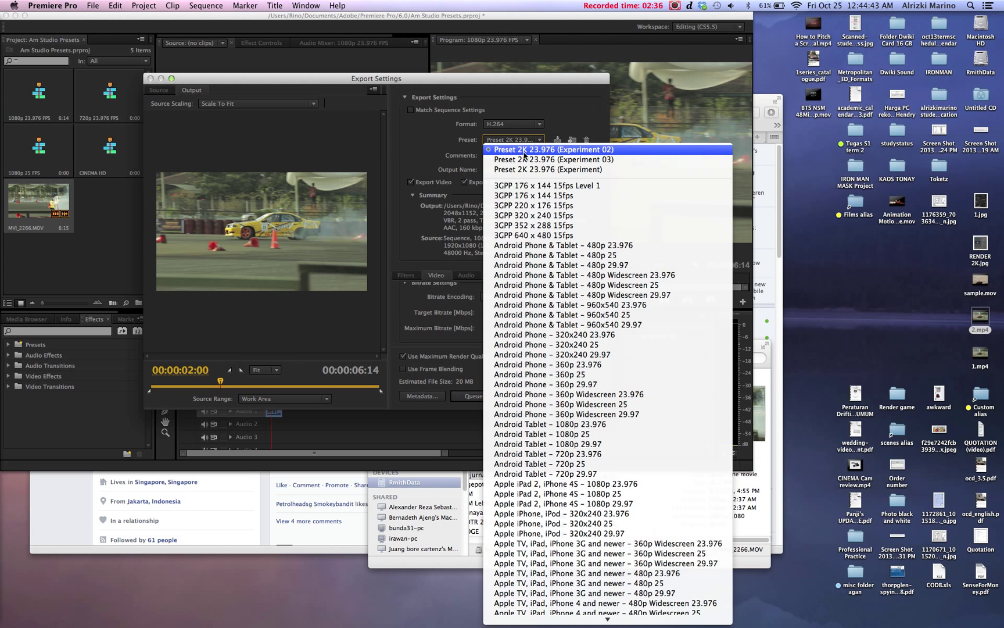
pyautogui.click(524, 150)
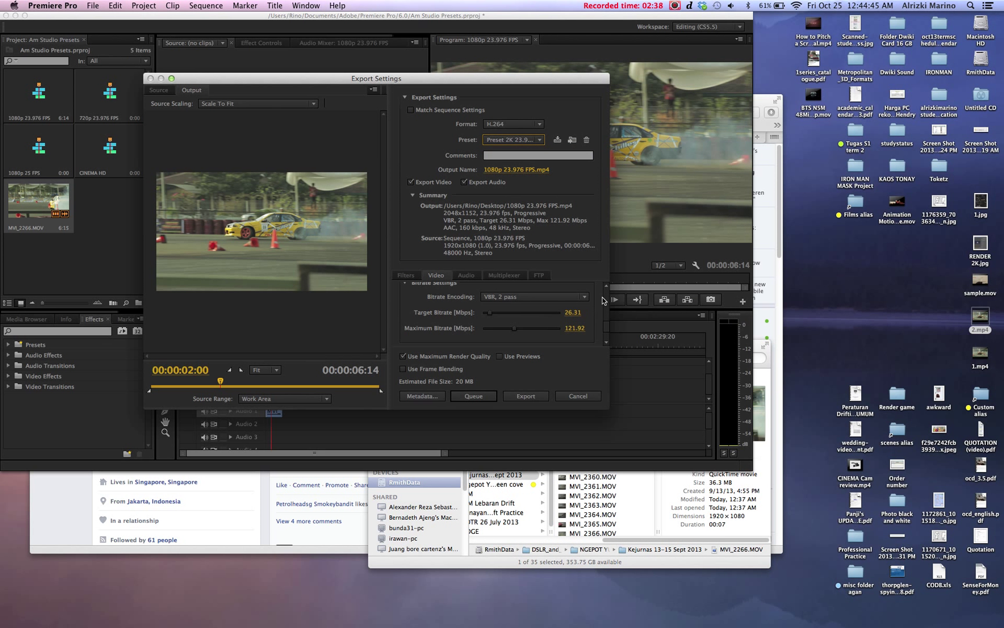
pyautogui.moveTo(606, 337); pyautogui.dragTo(605, 297)
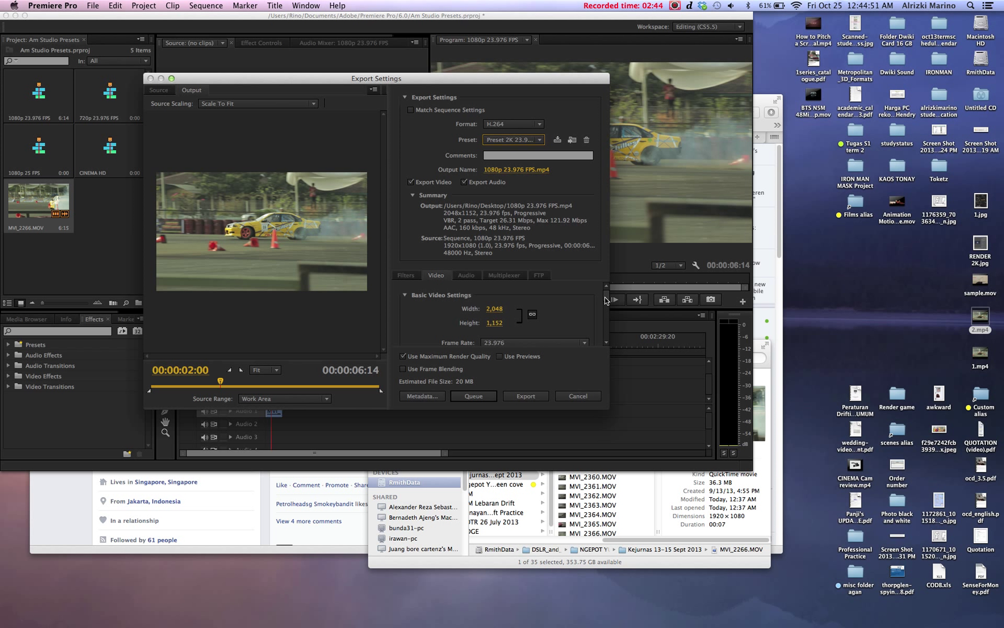
pyautogui.moveTo(606, 296); pyautogui.dragTo(607, 321)
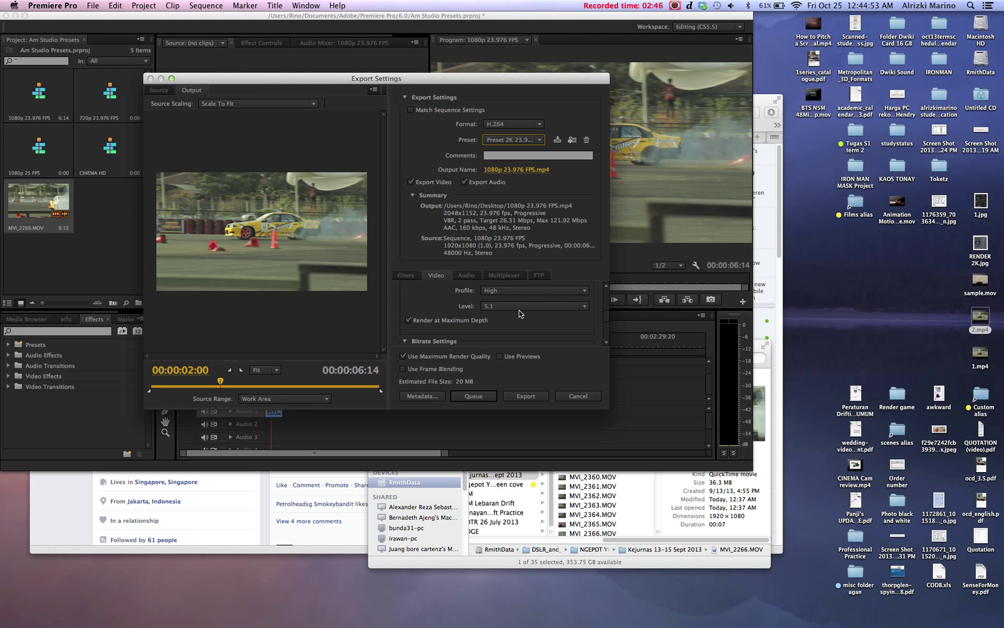
pyautogui.click(518, 306)
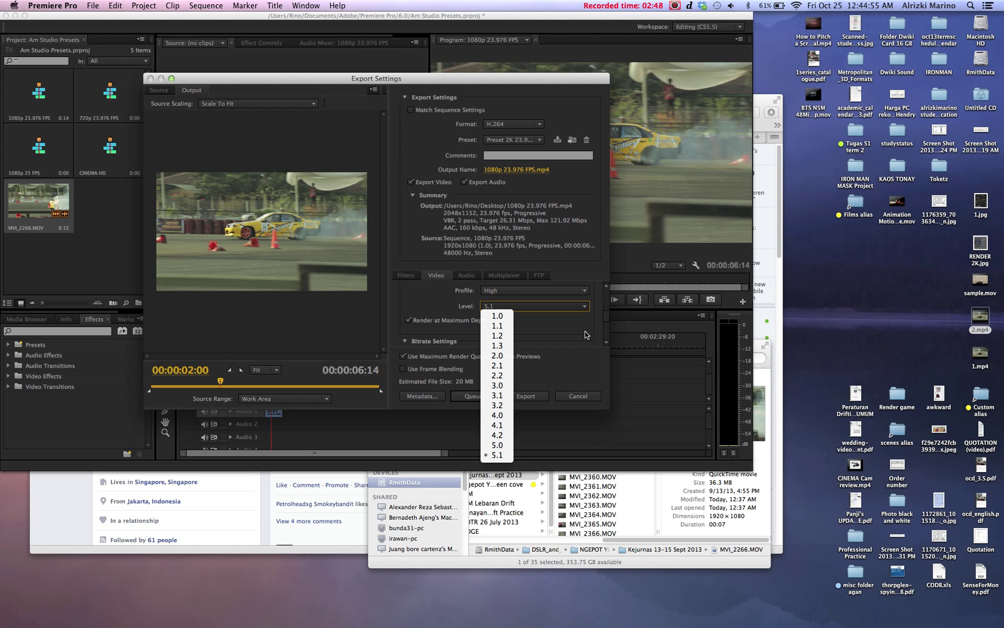
pyautogui.click(604, 329)
pyautogui.moveTo(607, 322)
pyautogui.mouseDown()
pyautogui.moveTo(606, 301)
pyautogui.moveTo(606, 330)
pyautogui.mouseUp()
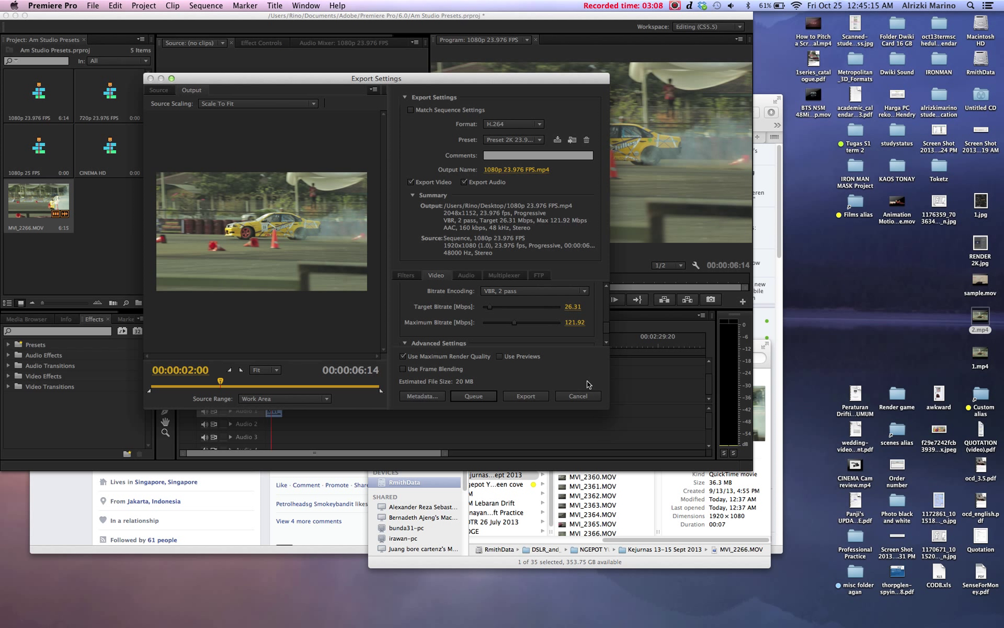
pyautogui.click(584, 398)
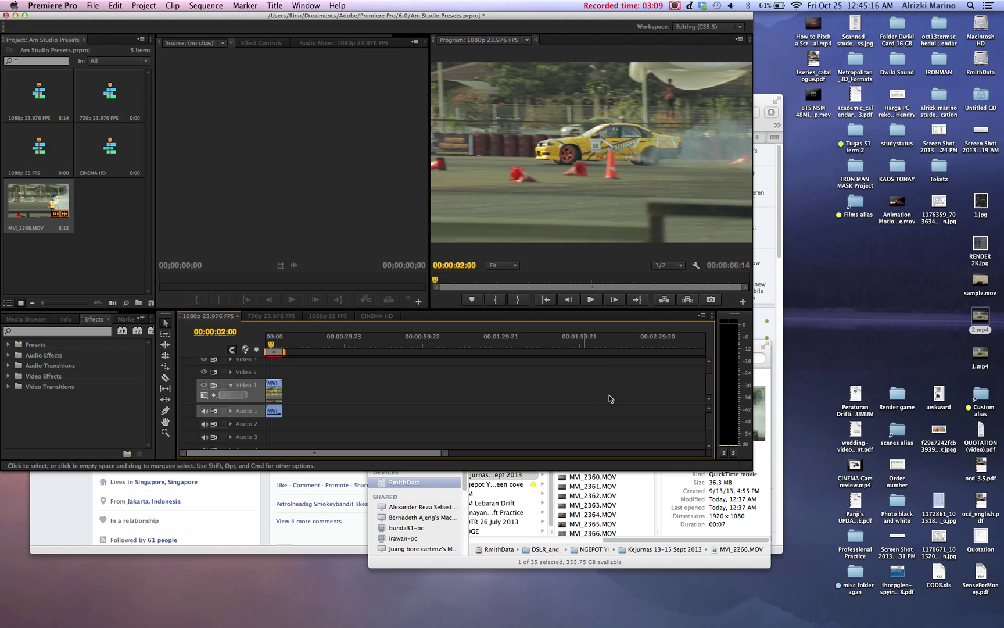
pyautogui.click(980, 328)
pyautogui.click(981, 357)
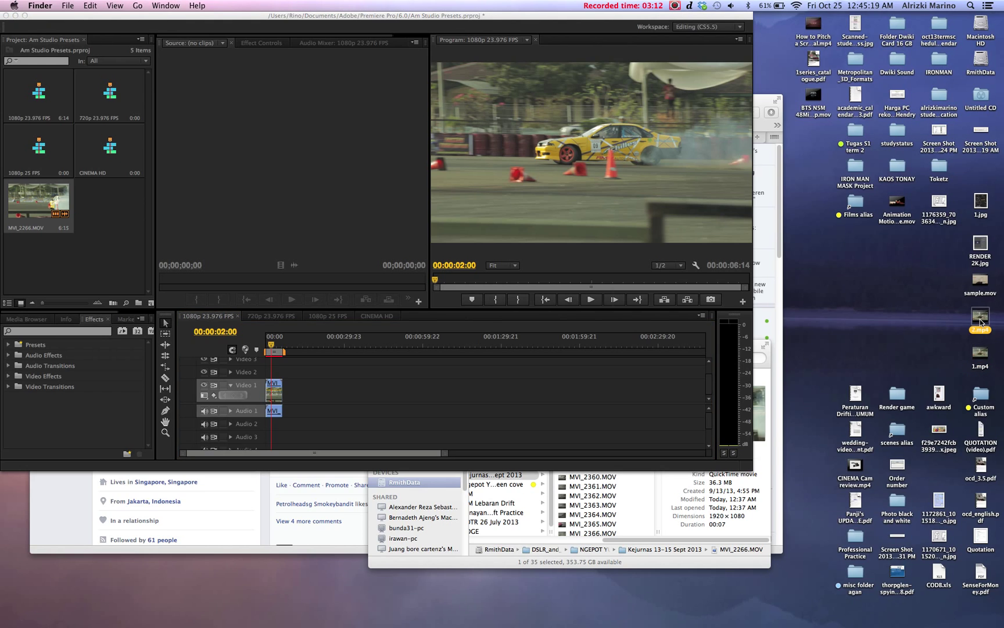
pyautogui.press('space')
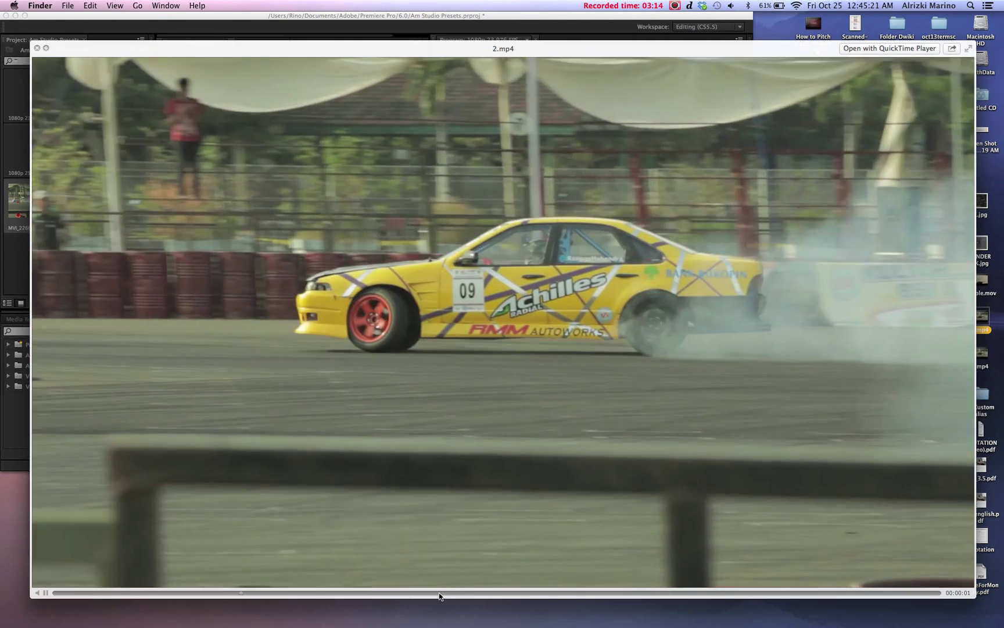
pyautogui.click(483, 592)
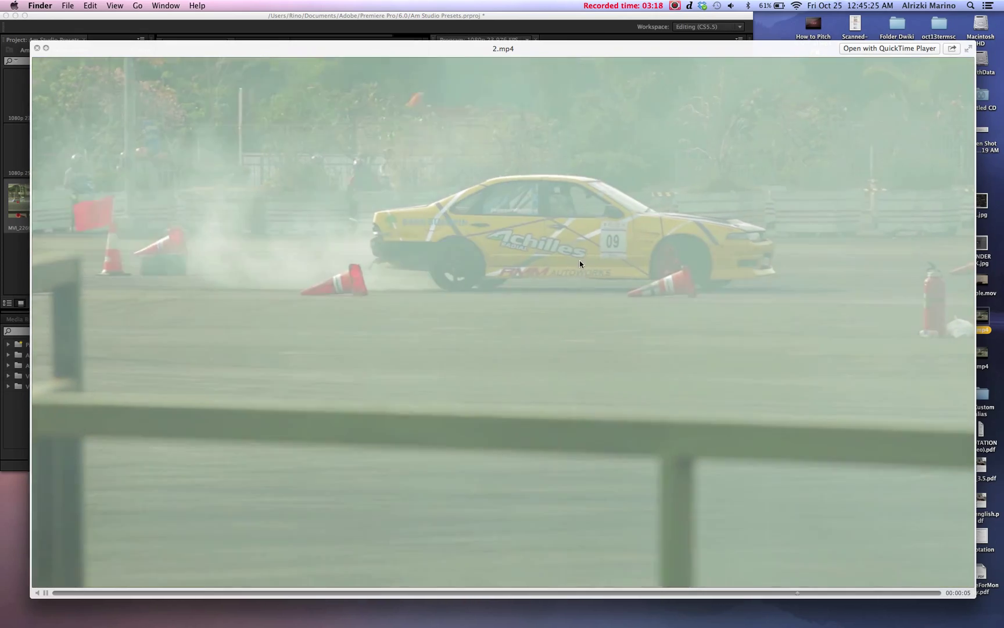
pyautogui.press('space')
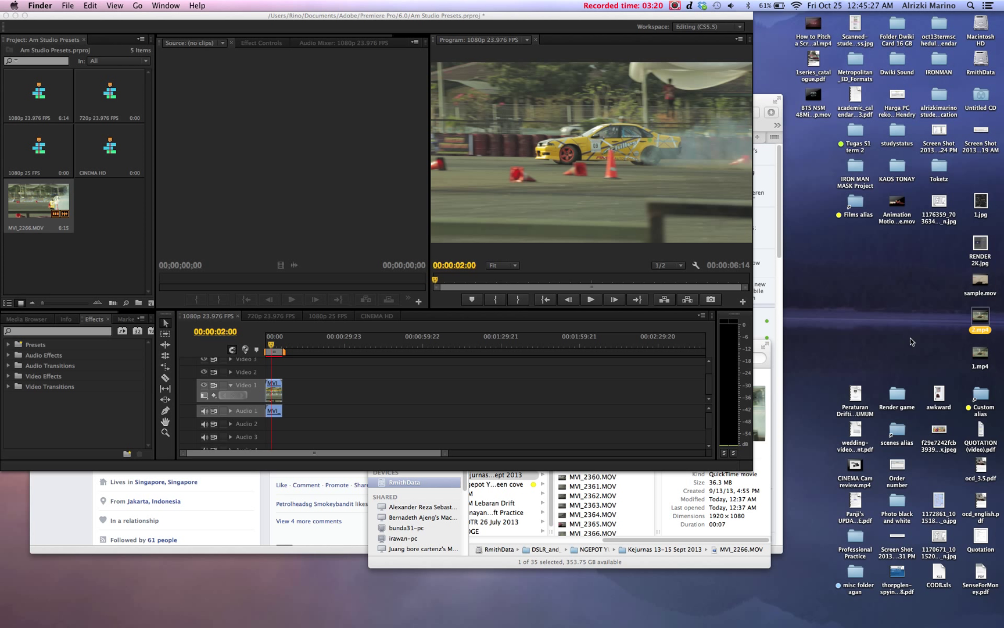
# - Quit Premiere Pro, answering the save prompt
pyautogui.click(371, 230)
pyautogui.press('super+q')
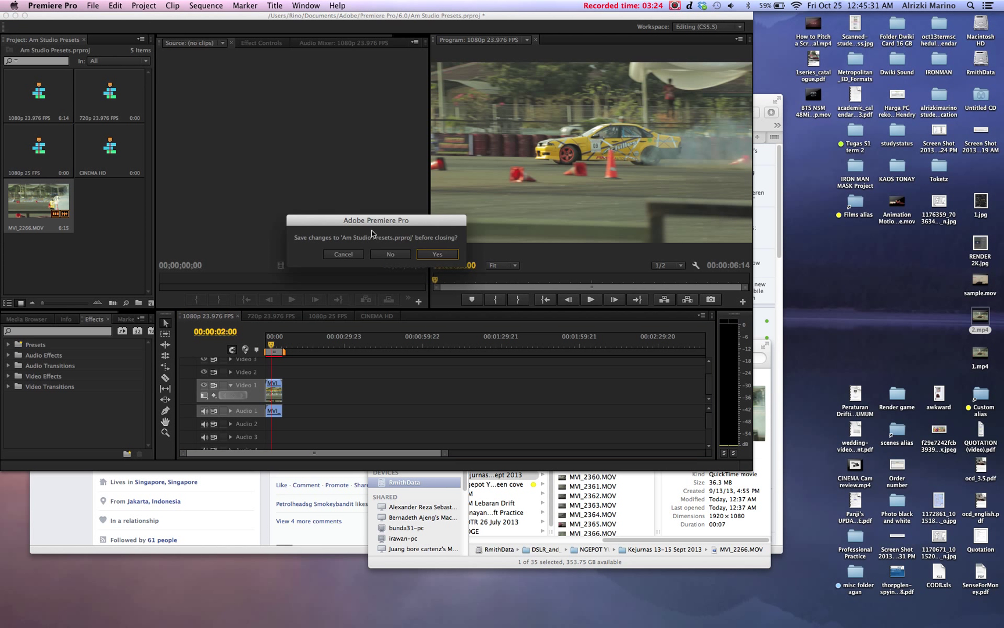
pyautogui.click(389, 256)
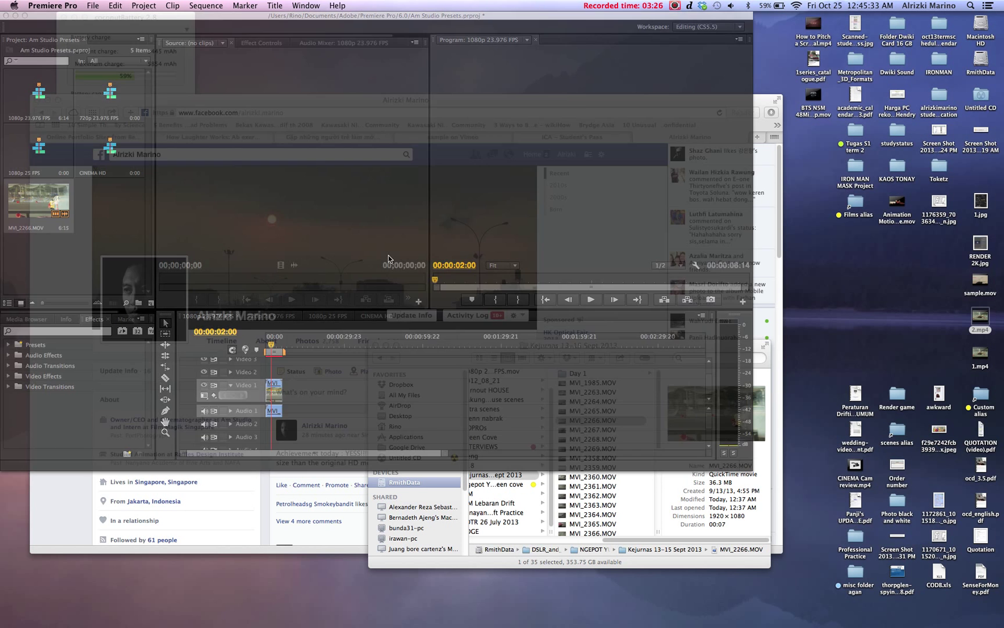
# - Bring the Kejurnas folder window forward and nudge it up and right
pyautogui.click(704, 351)
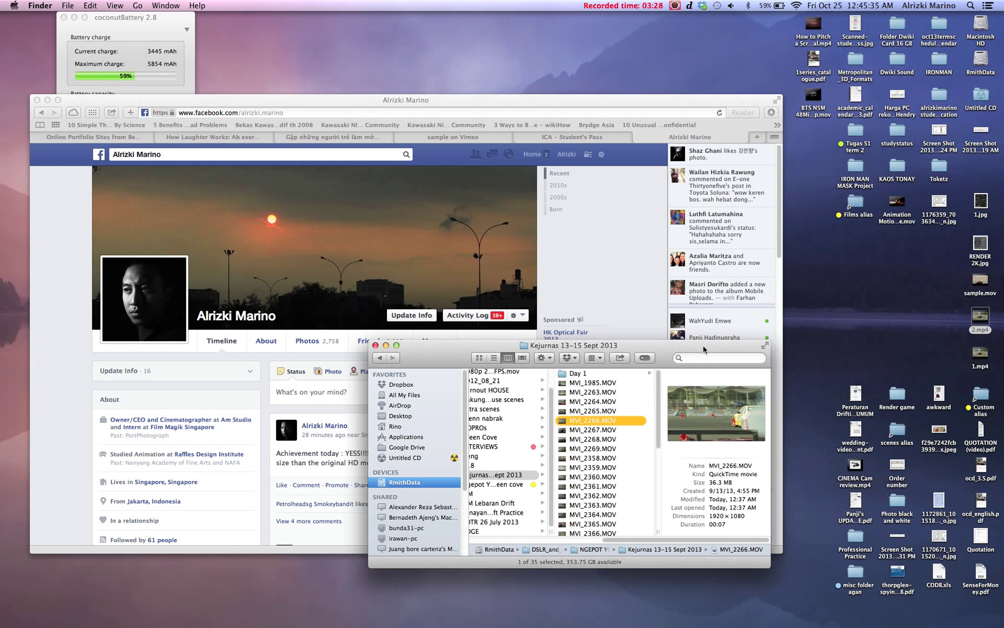
pyautogui.moveTo(704, 345); pyautogui.dragTo(717, 320)
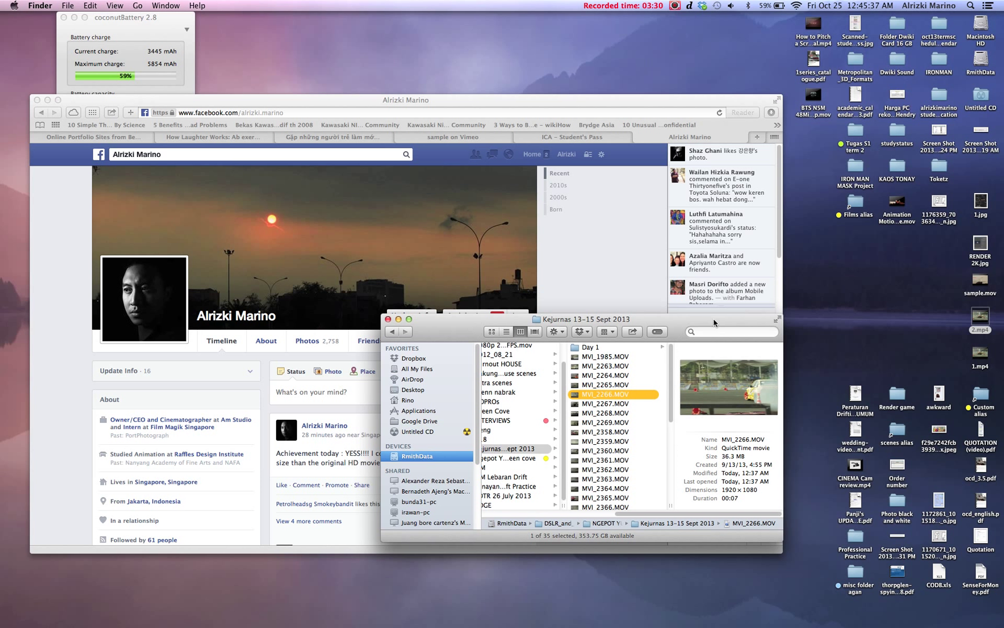
pyautogui.click(676, 6)
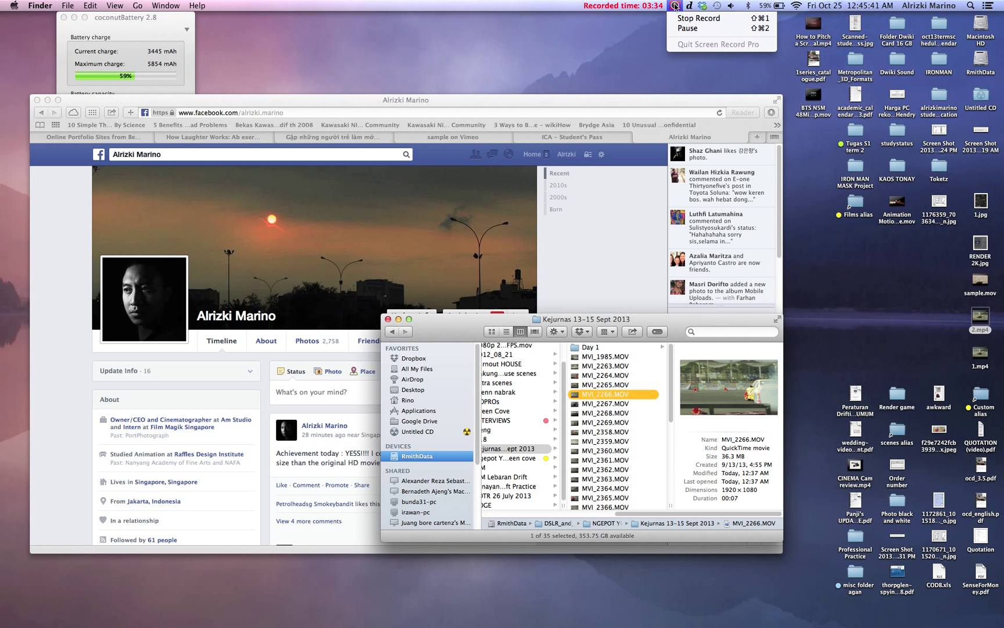